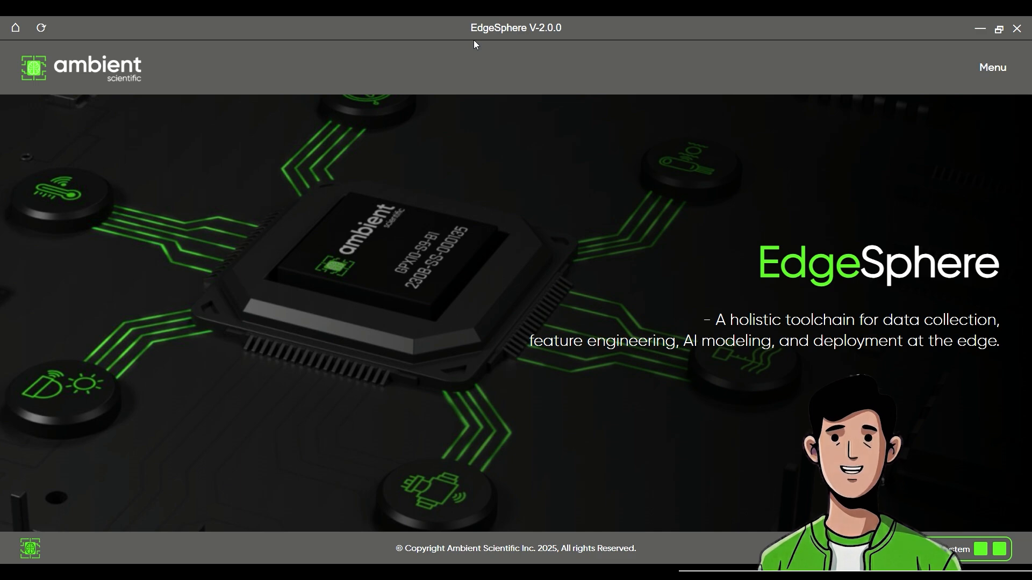
# Open the Firmware Deployer and load the i2s-tmbuffer-aon-alexa-ww-cnn-project.bin file for upgrading
pyautogui.click(992, 75)
pyautogui.click(617, 141)
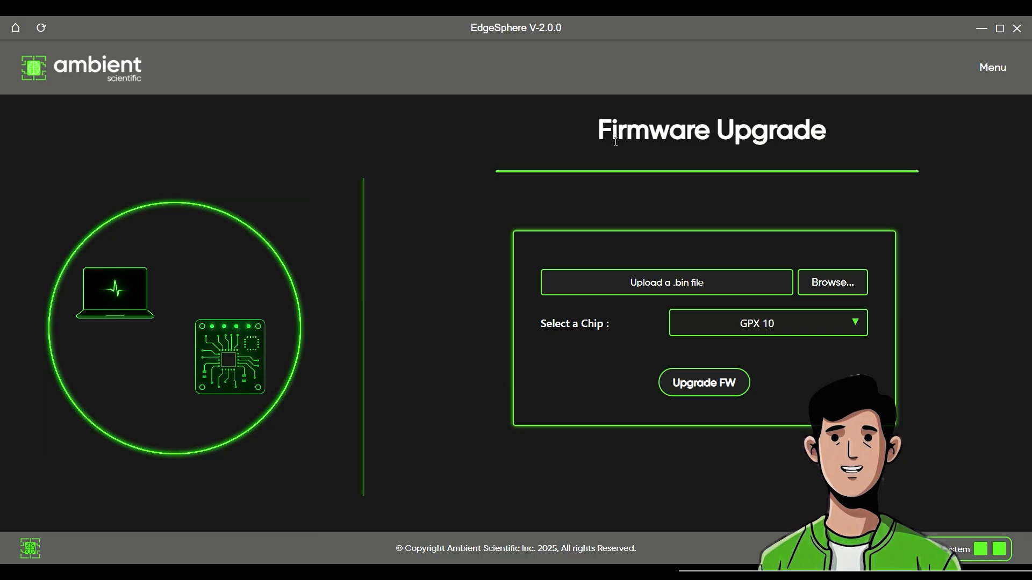
pyautogui.click(817, 291)
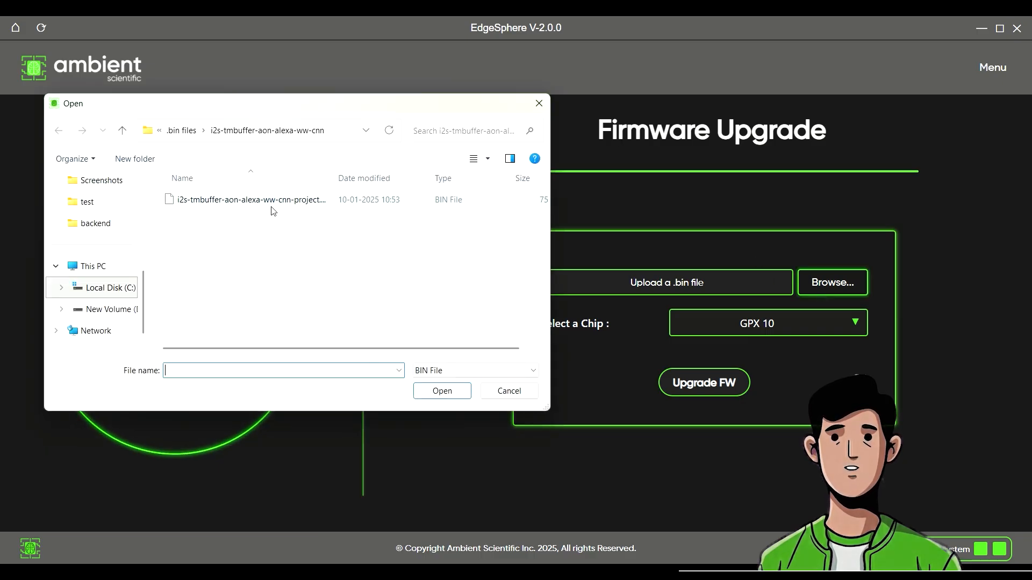
pyautogui.doubleClick(271, 204)
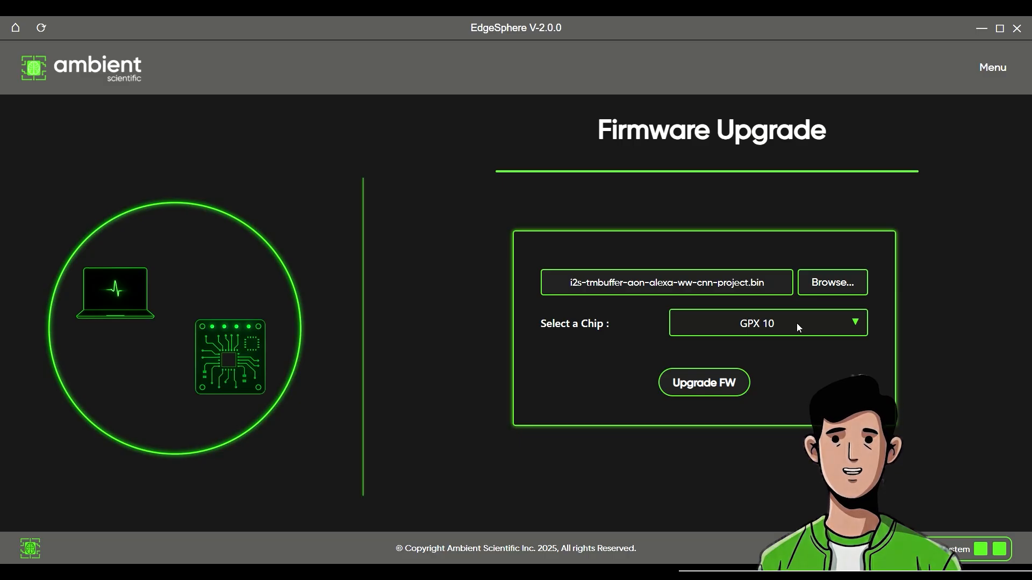
# Start the firmware upgrade for the GPX 10 chip and open the terminal connection in Eclipse
pyautogui.click(721, 387)
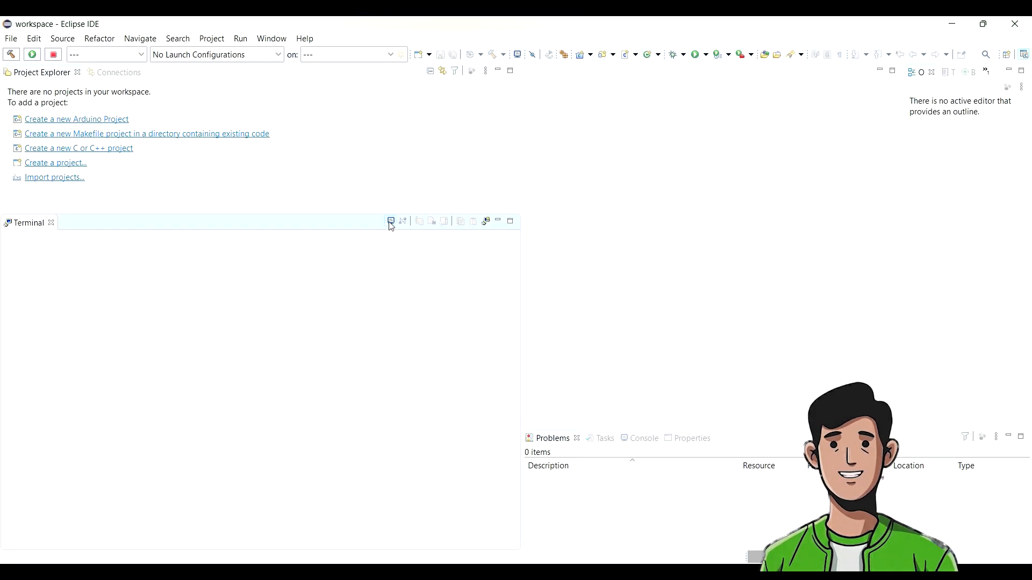
pyautogui.click(390, 221)
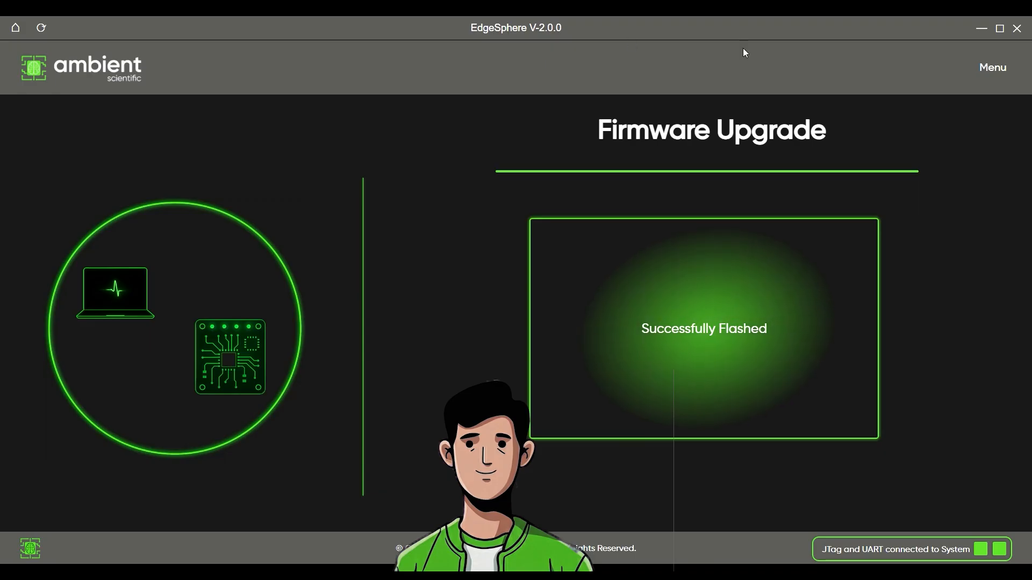
# Open Data Collection for microphone voice samples and enter Ambient as the person name
pyautogui.click(993, 67)
pyautogui.click(391, 144)
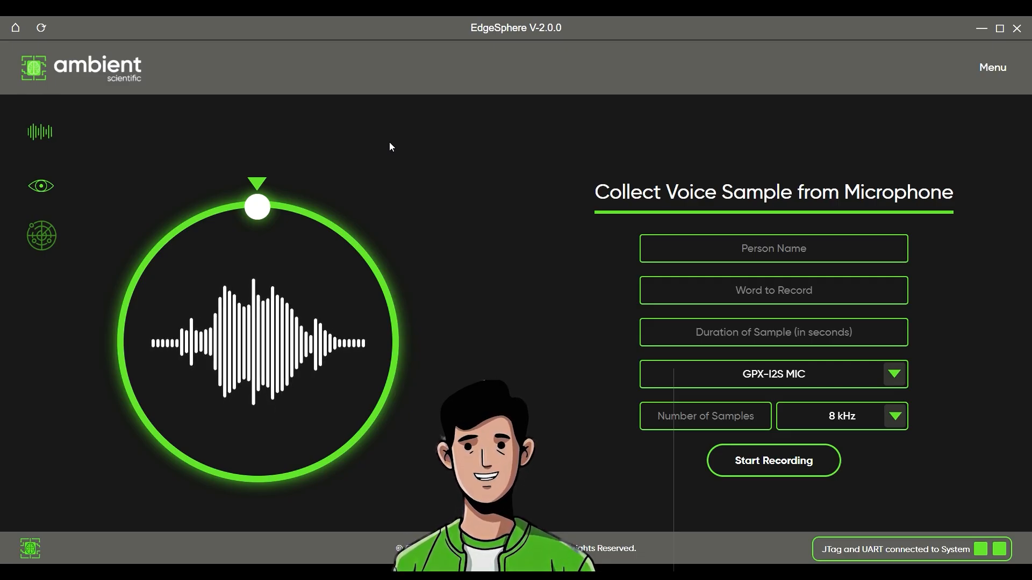
pyautogui.click(741, 248)
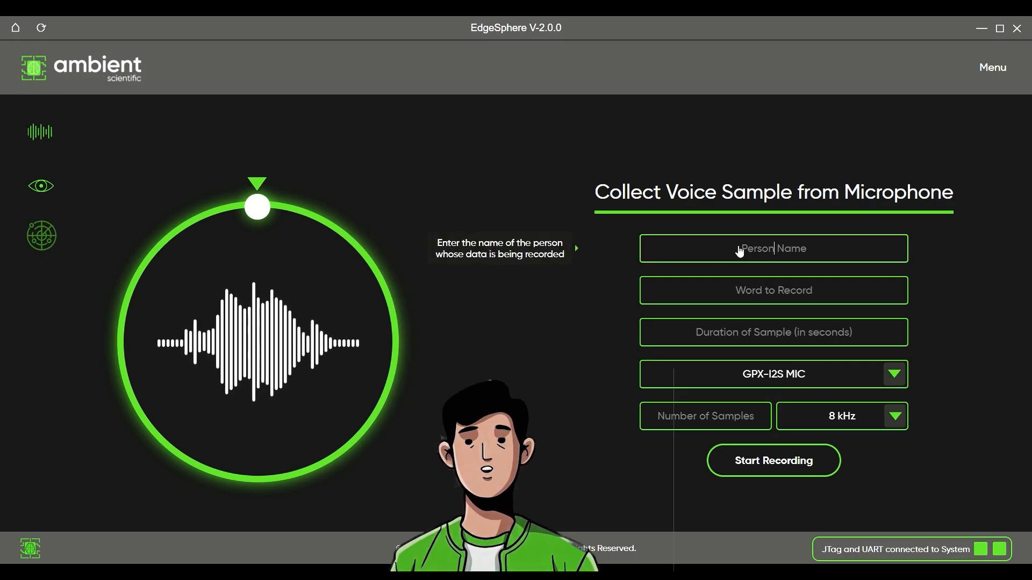
pyautogui.write('Ambient')
# Record 2 voice samples of the word Hello, each 1 second long, with the GPX-I2S MIC at 8 kHz
pyautogui.click(769, 292)
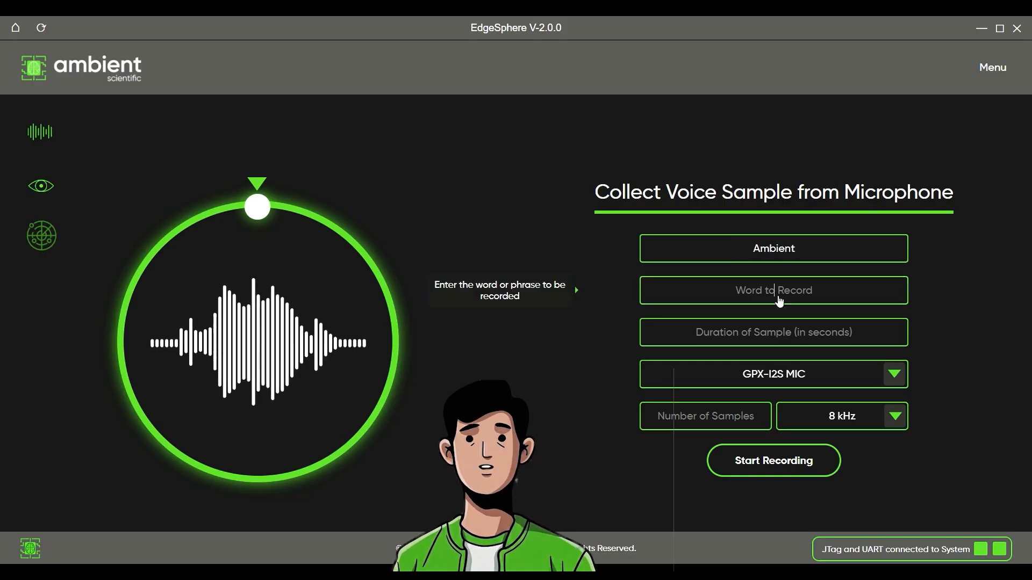
pyautogui.write('Hello')
pyautogui.click(768, 344)
pyautogui.write('1')
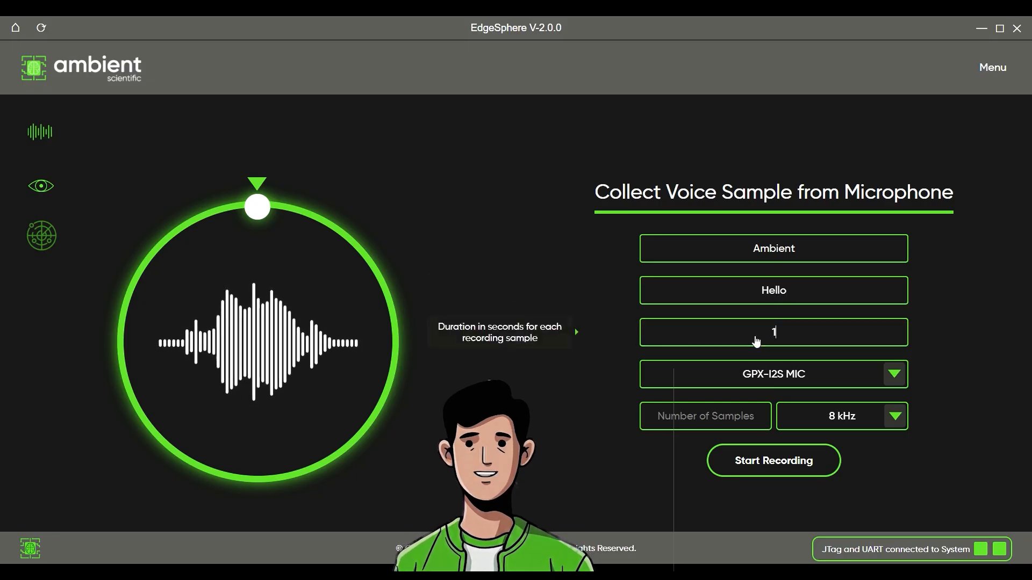
pyautogui.click(732, 430)
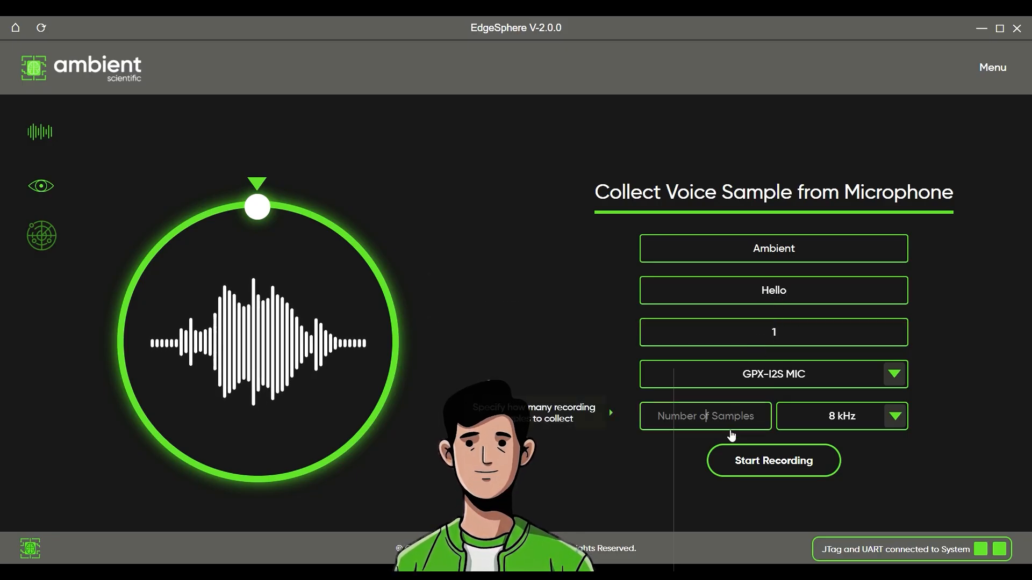
pyautogui.write('2')
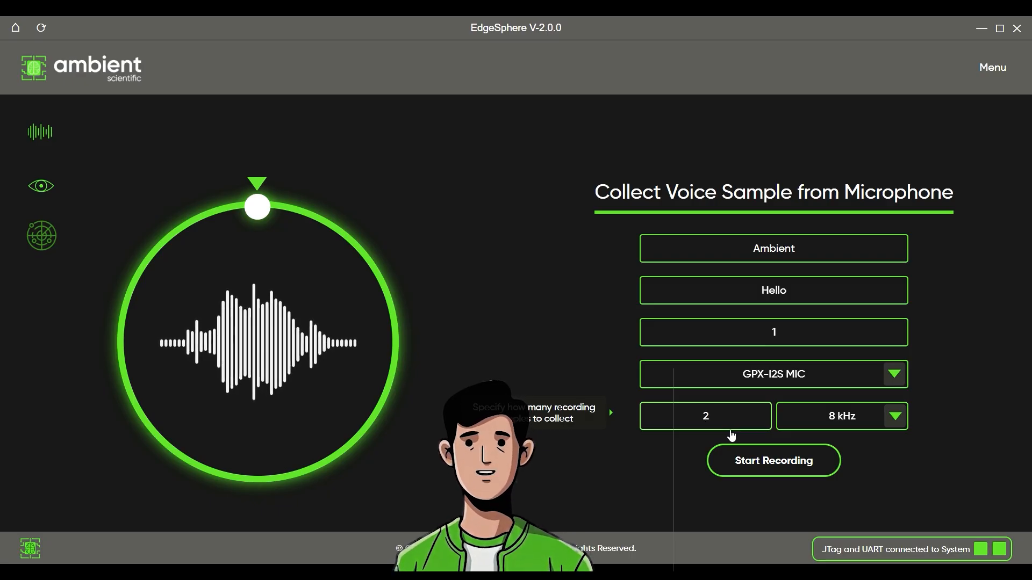
pyautogui.click(751, 456)
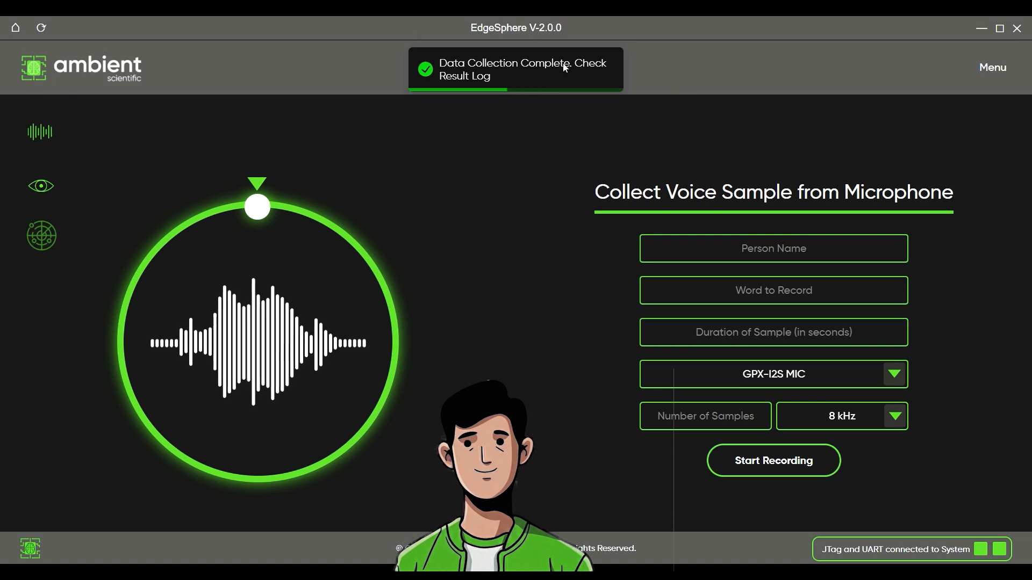
# Open the Result Log to review the result sheets
pyautogui.click(992, 67)
pyautogui.click(940, 142)
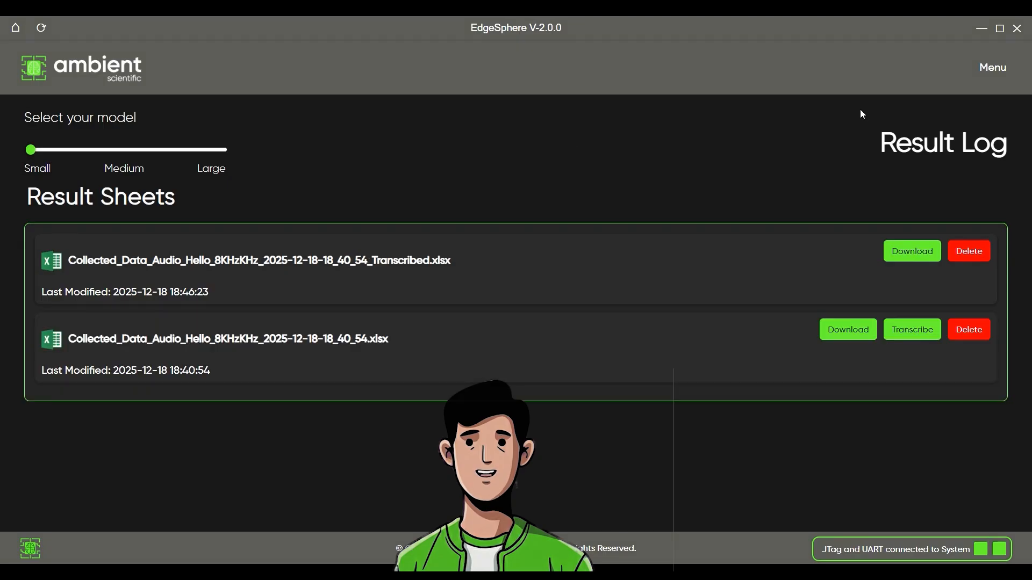
# Switch to camera data collection and enter Ambient as the person name and Photo as the class name
pyautogui.click(999, 72)
pyautogui.click(425, 143)
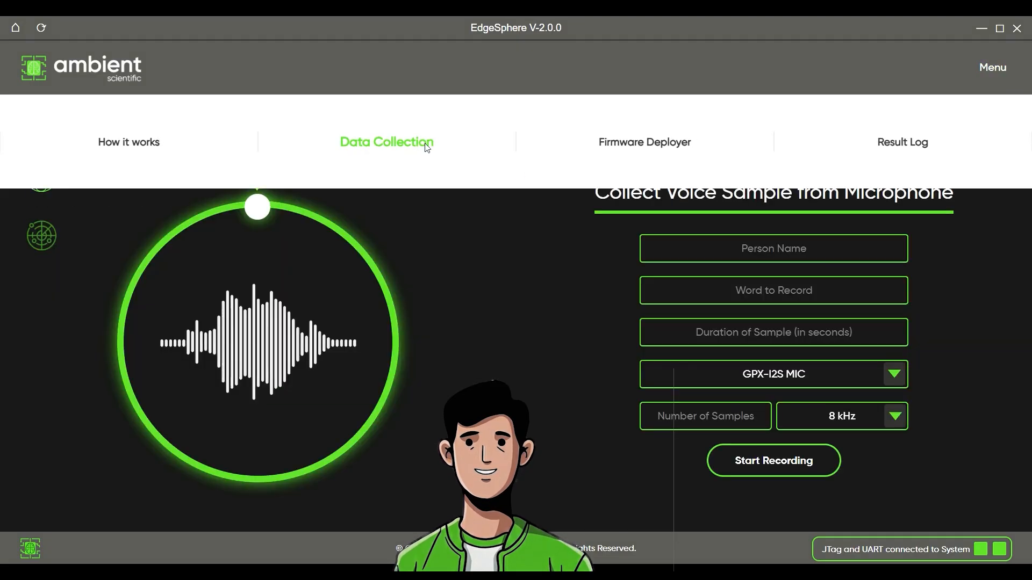
pyautogui.click(48, 192)
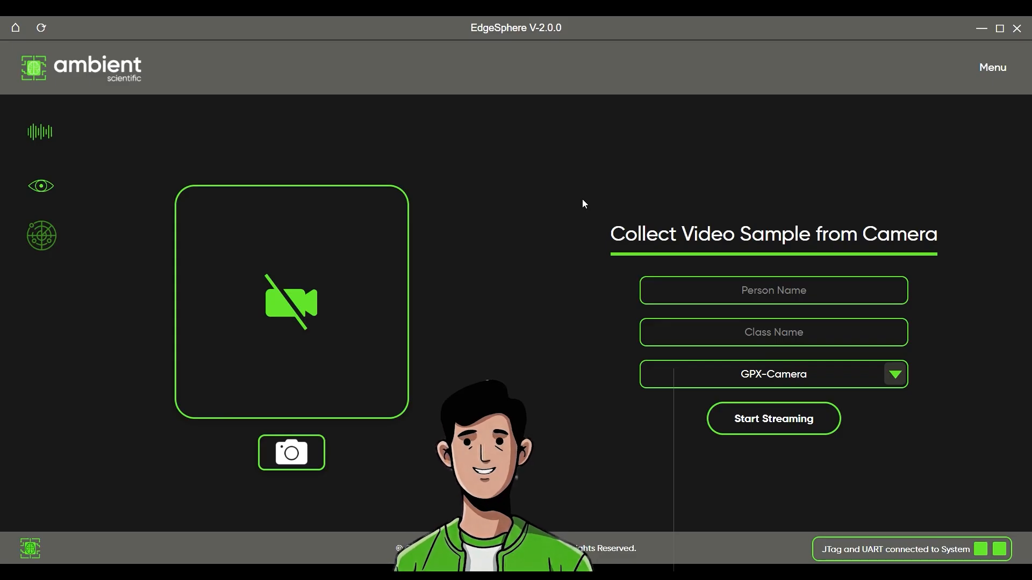
pyautogui.click(799, 299)
pyautogui.write('Ambient')
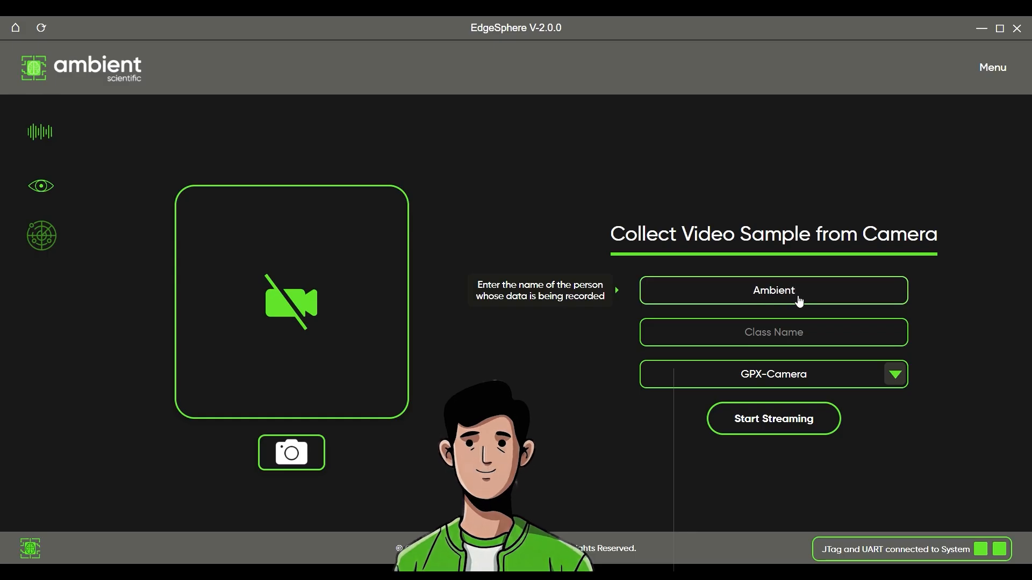
pyautogui.click(790, 335)
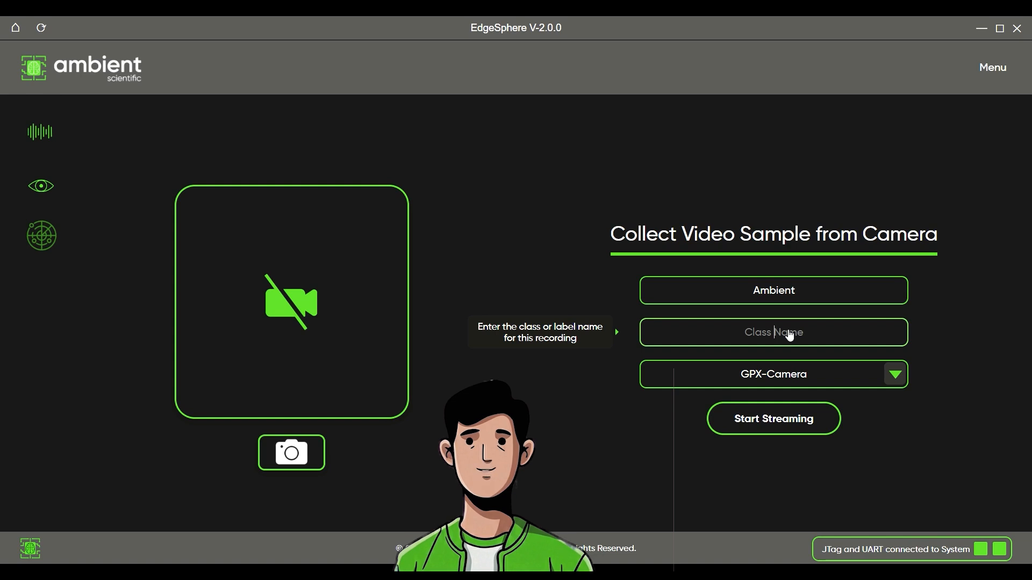
pyautogui.write('Photo')
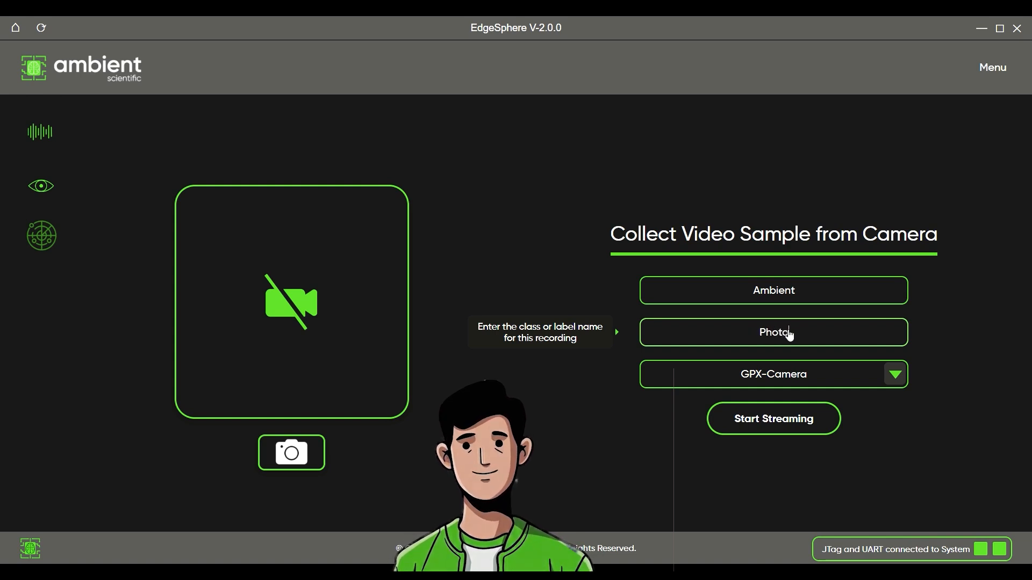
# Start streaming from the GPX-Camera and capture photos of the live view
pyautogui.click(900, 377)
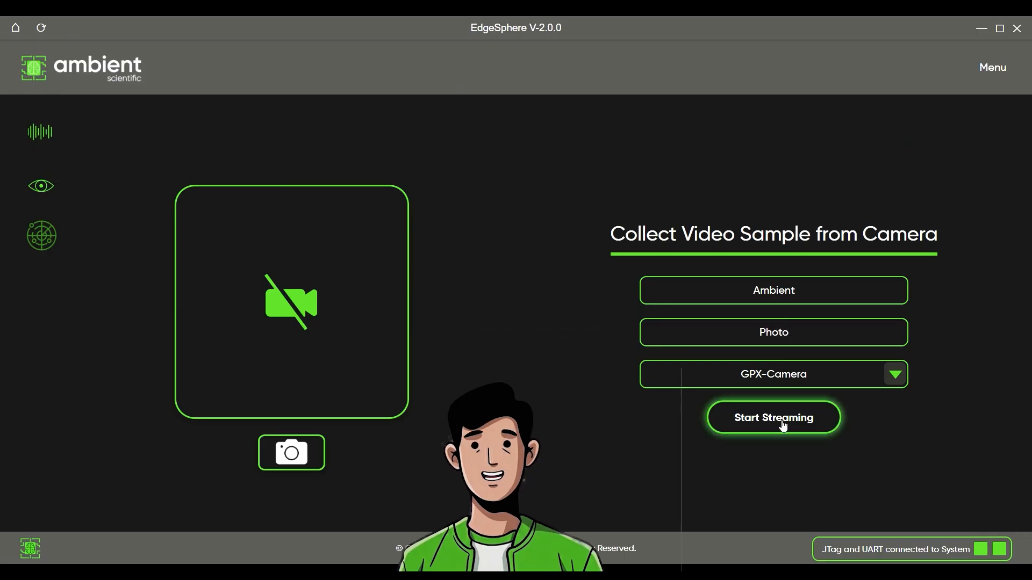
pyautogui.click(784, 428)
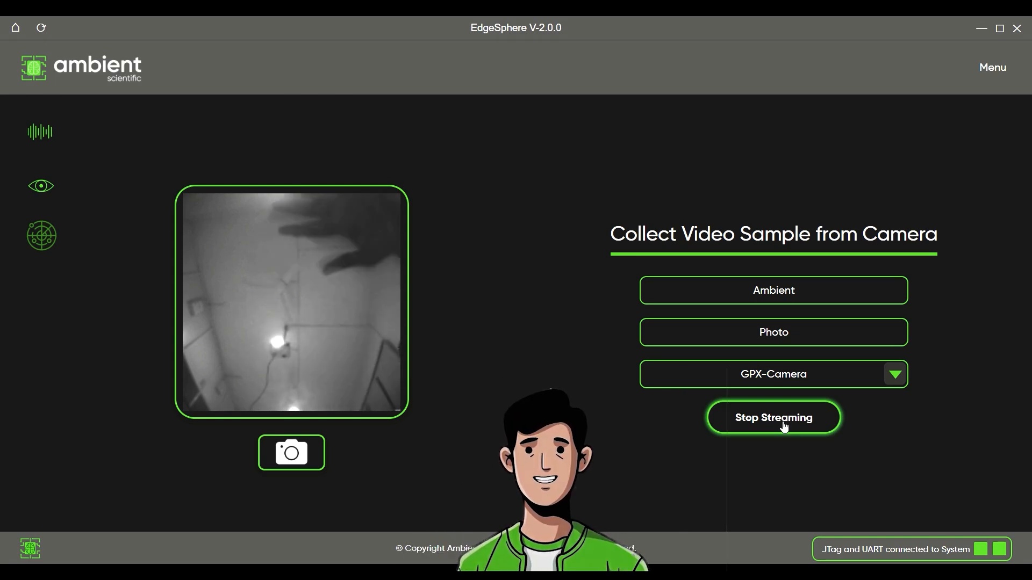
pyautogui.click(271, 442)
pyautogui.click(271, 442)
pyautogui.click(271, 443)
pyautogui.click(271, 442)
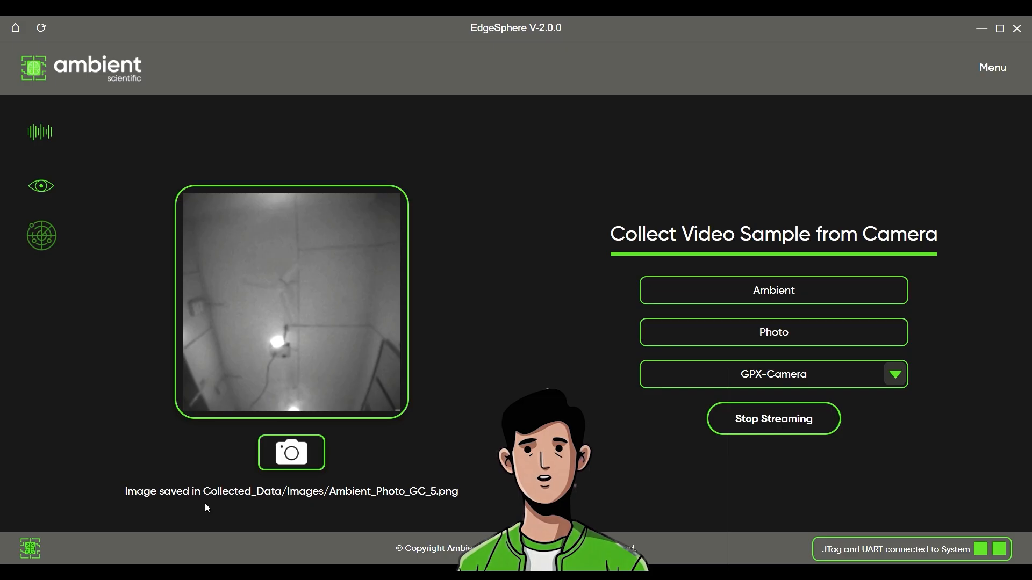
# Highlight the saved image path and stop the camera stream
pyautogui.moveTo(201, 490); pyautogui.dragTo(465, 495)
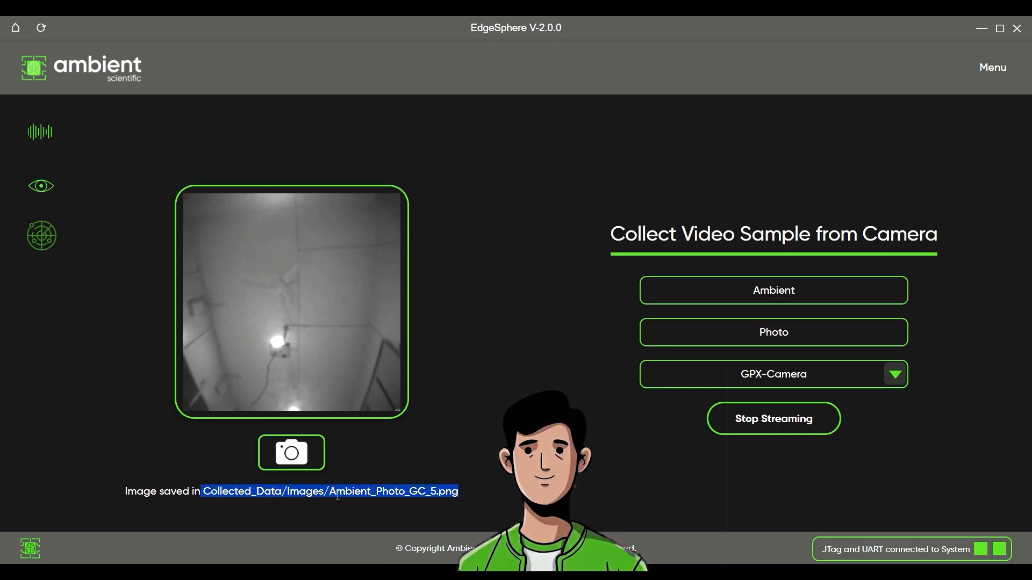
pyautogui.click(489, 498)
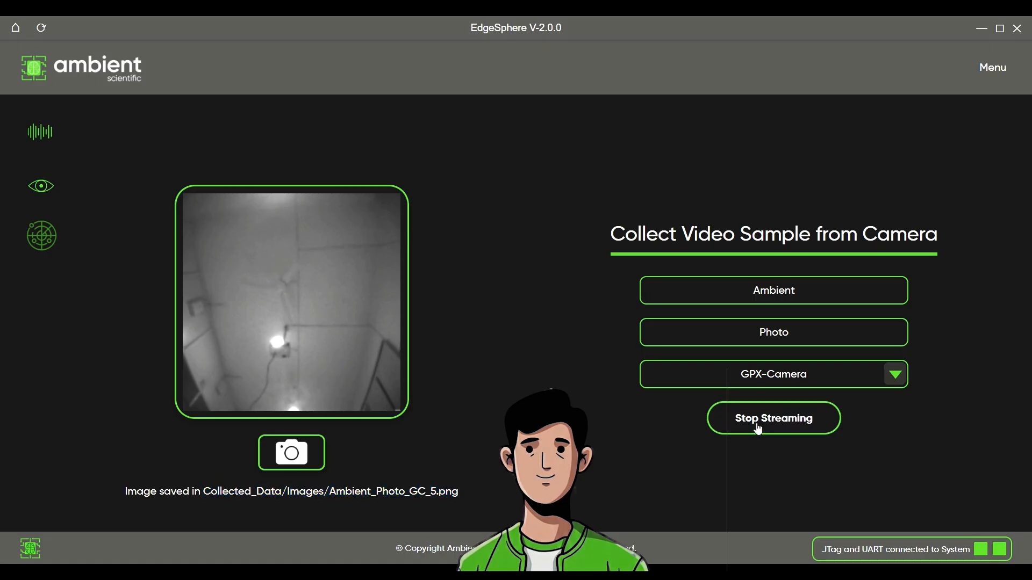
pyautogui.click(756, 427)
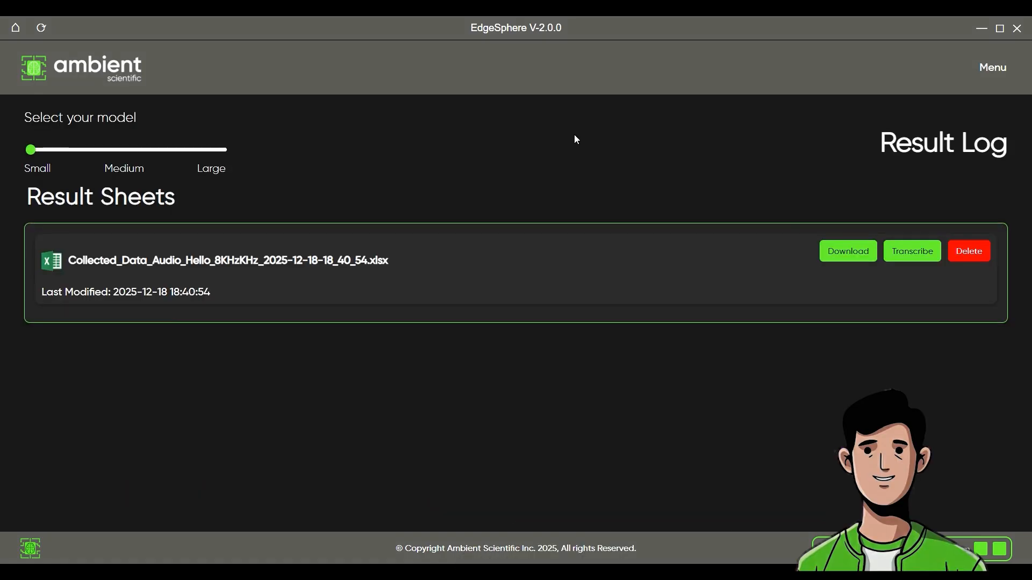
# Transcribe the Hello audio result sheet and close the opened spreadsheet
pyautogui.click(914, 255)
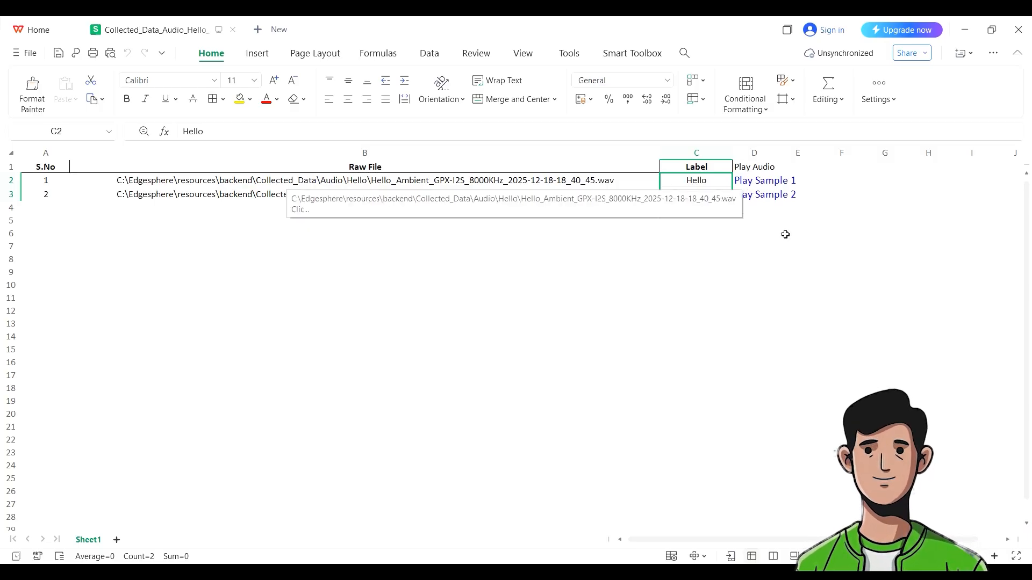
pyautogui.click(1019, 31)
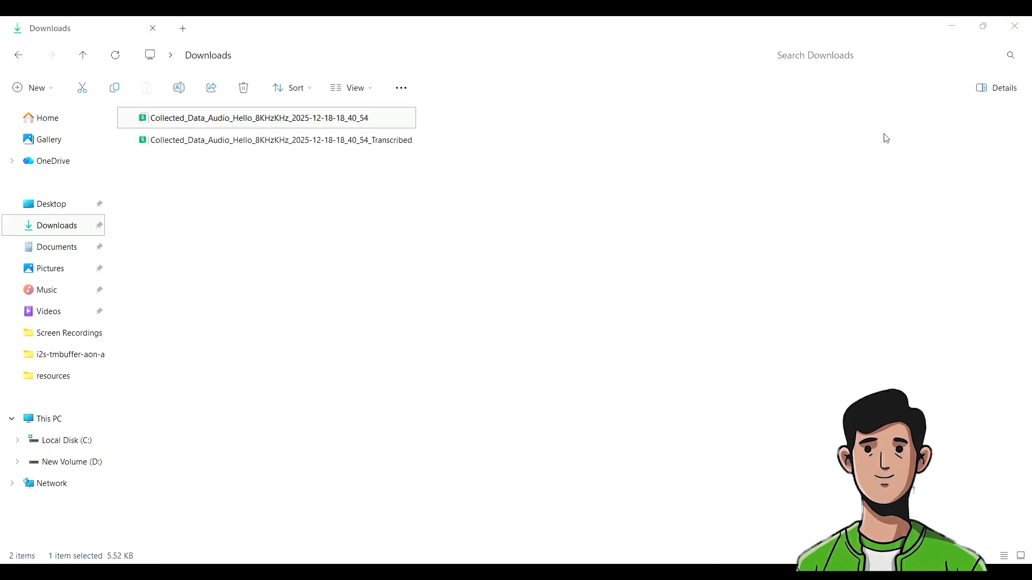
# Open the Transcribed spreadsheet from Downloads and compare the Transcript column with the Label column
pyautogui.doubleClick(414, 141)
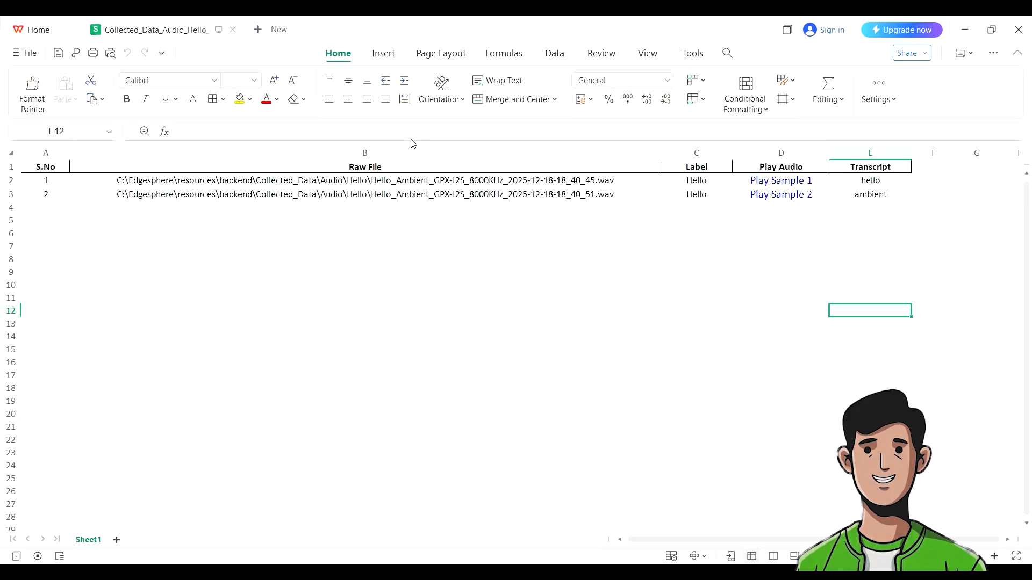
pyautogui.click(627, 241)
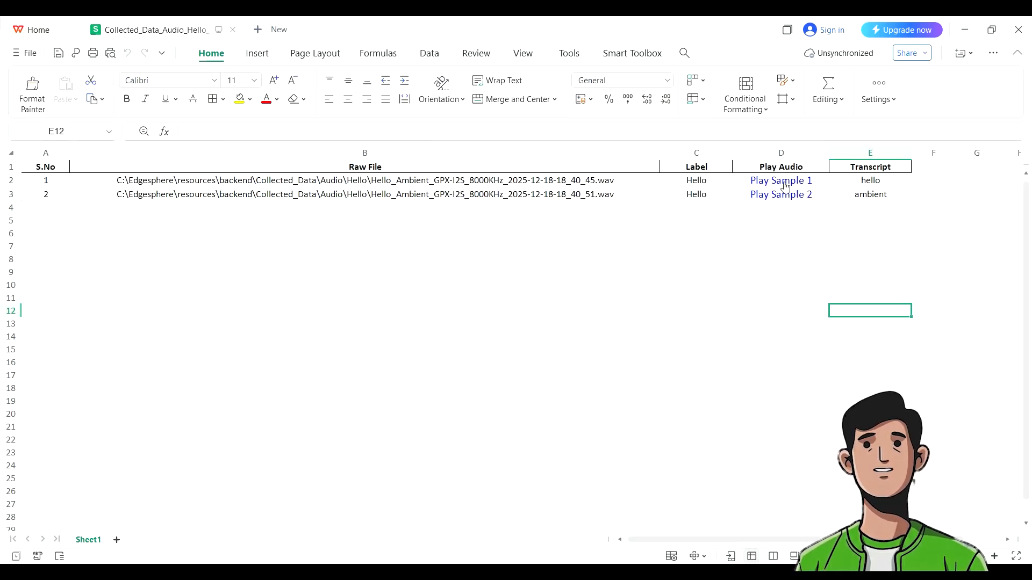
pyautogui.click(878, 184)
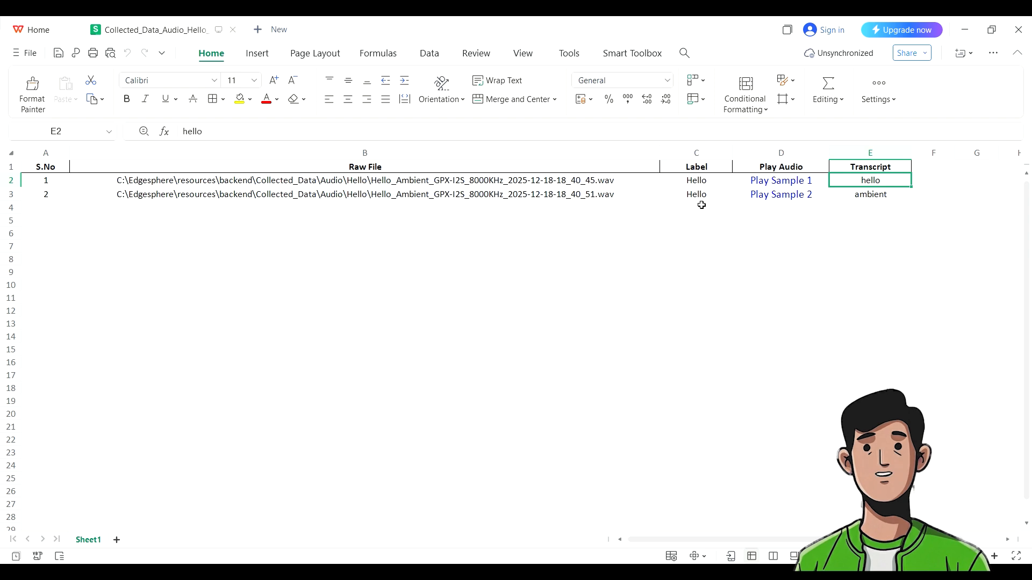
pyautogui.click(854, 196)
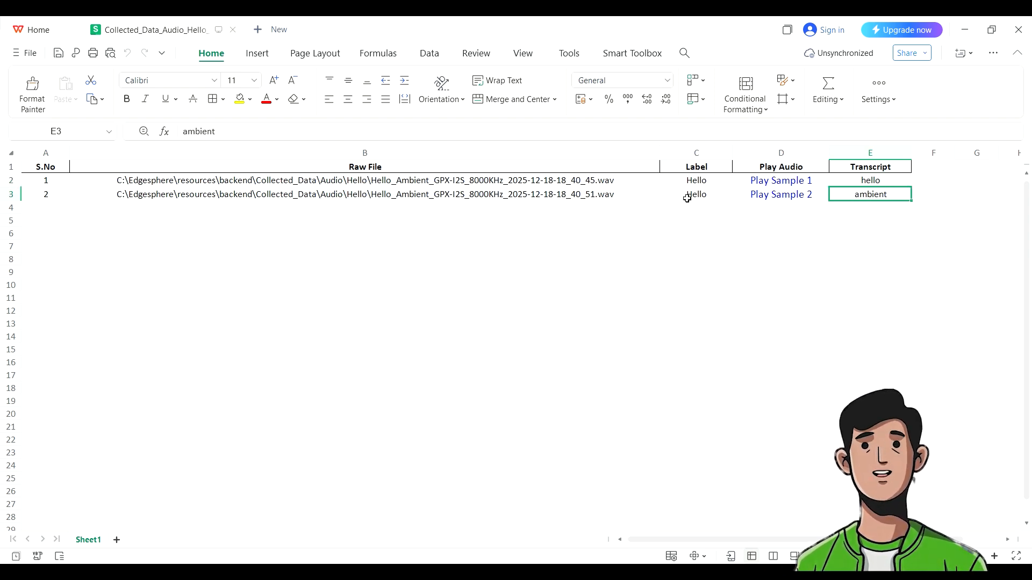
pyautogui.moveTo(727, 196); pyautogui.dragTo(26, 193)
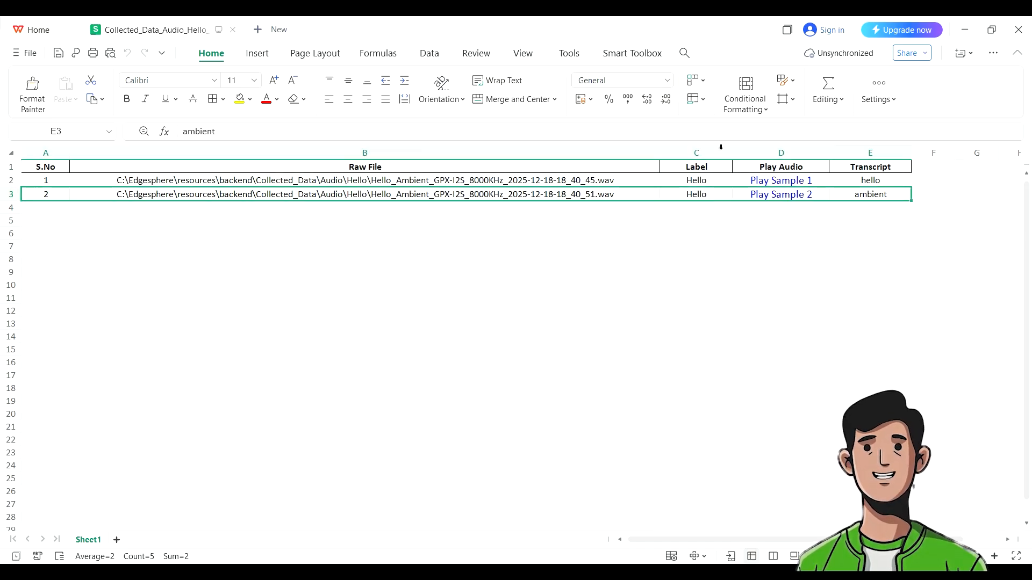